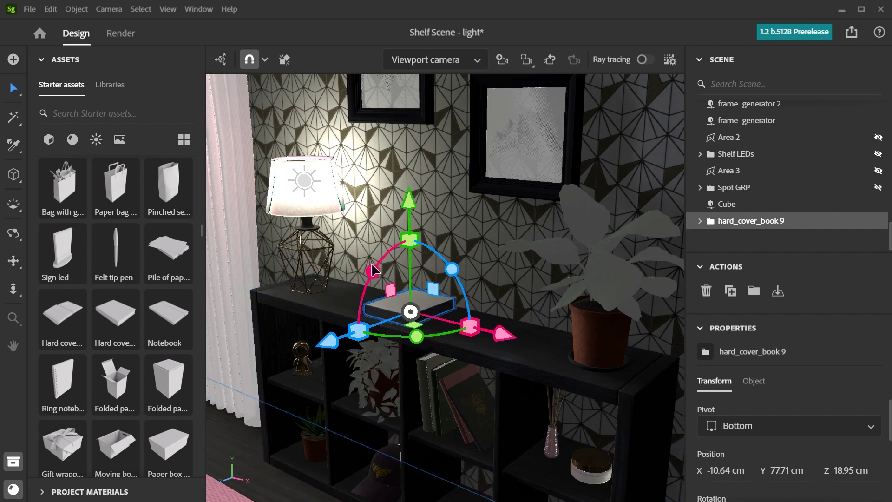
Step: Replace hard_cover_book 9 with a new Hard cover book from Starter assets, lying flat on the shelf top
key(Delete)
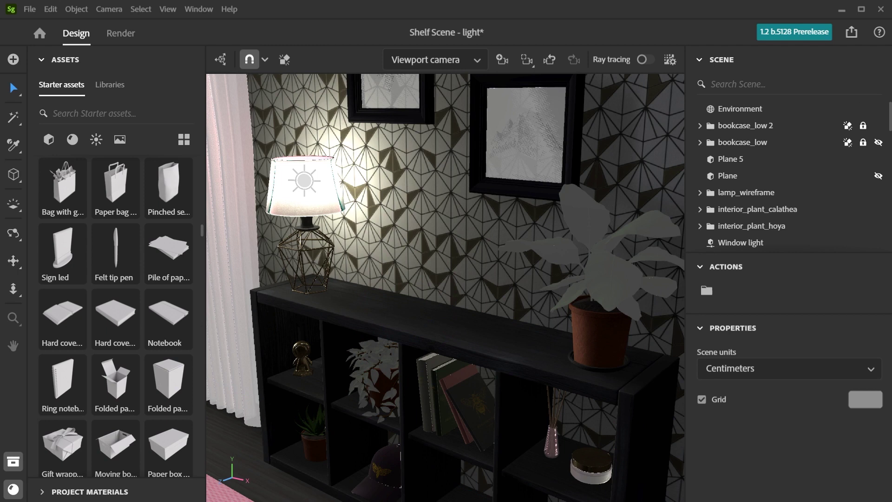
drag(115, 311, 430, 322)
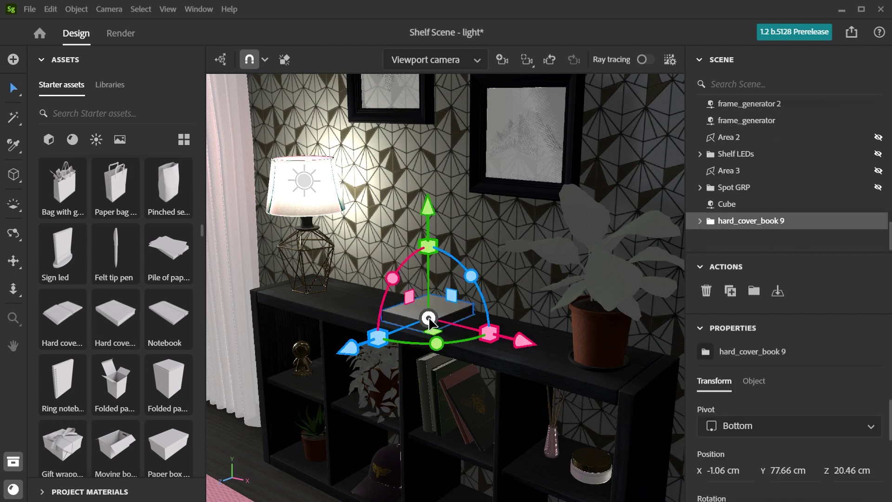
scroll(889, 430, down, 2)
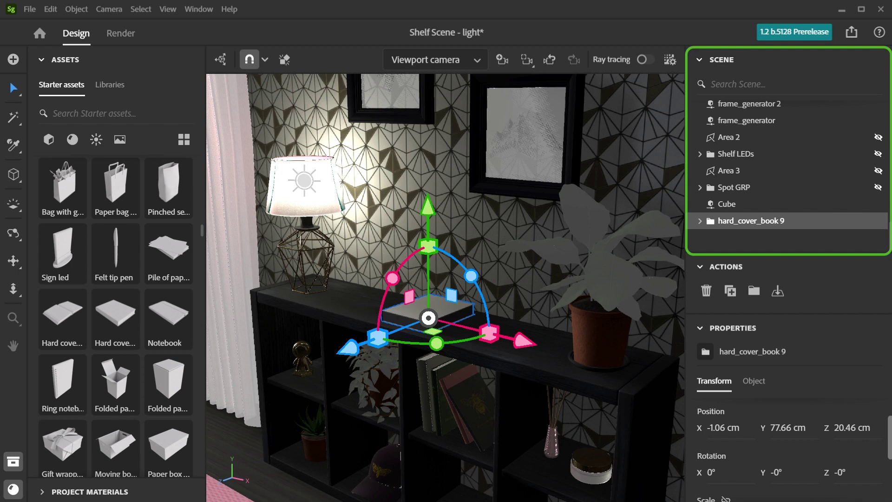
scroll(767, 203, up, 10)
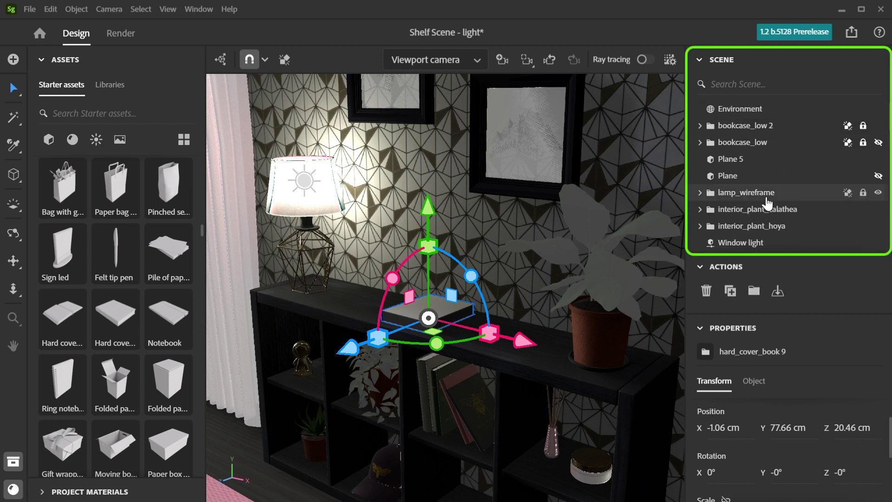
click(767, 193)
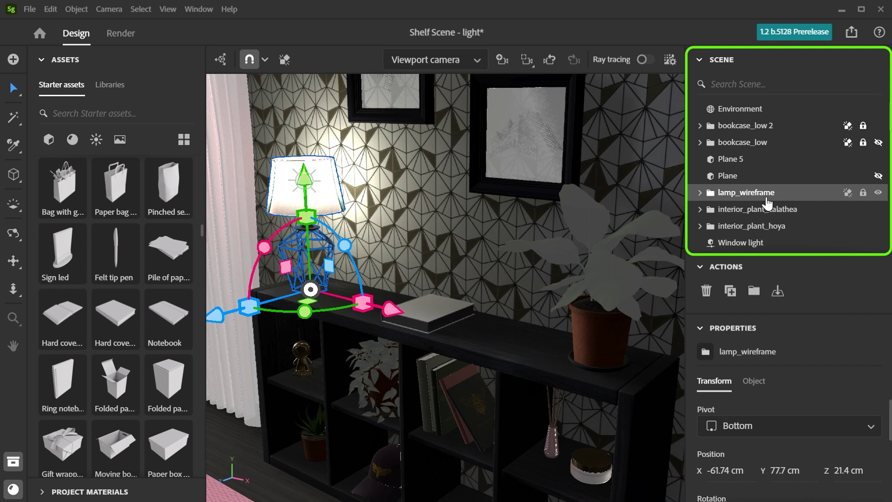
click(441, 310)
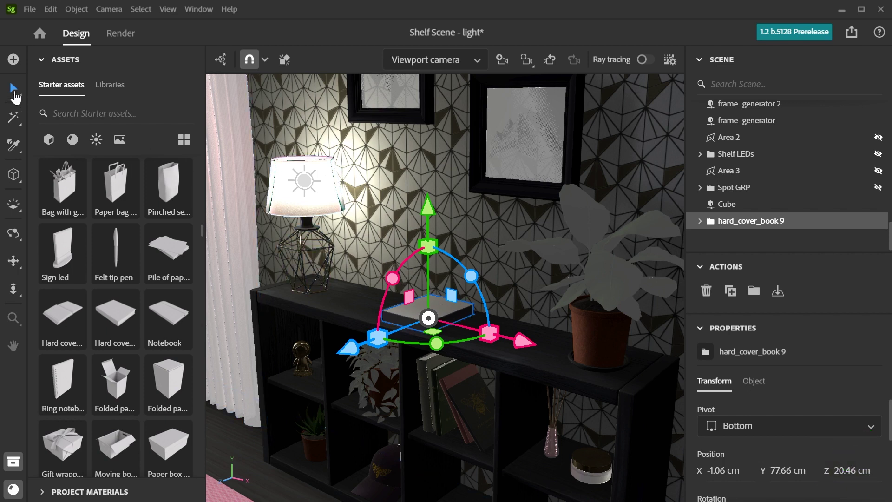
Step: Check the Select tool options, then select the lamp in the viewport
click(14, 93)
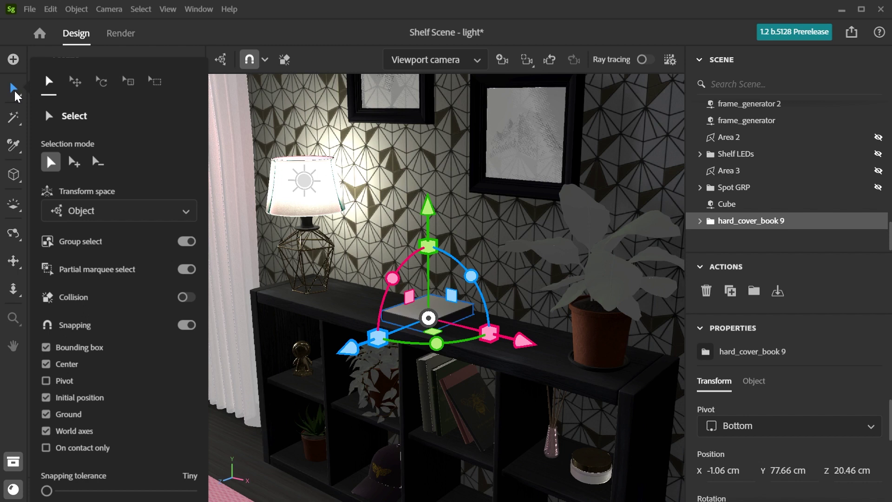
click(14, 89)
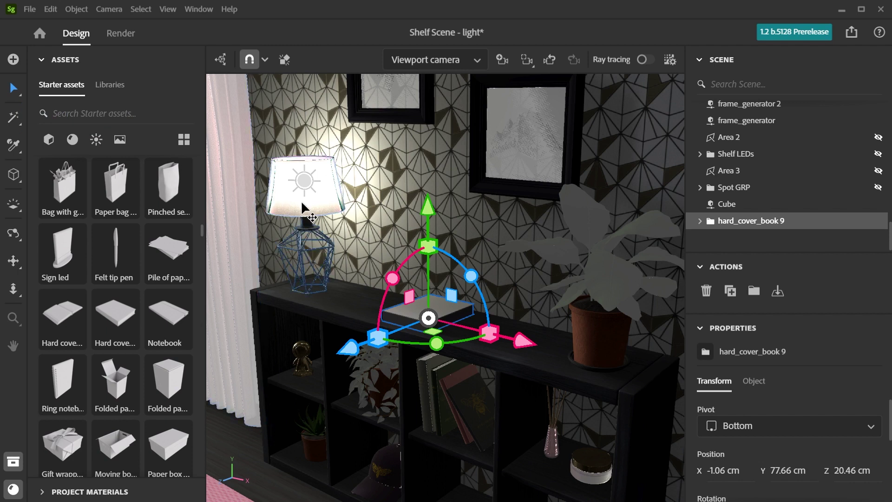
click(329, 209)
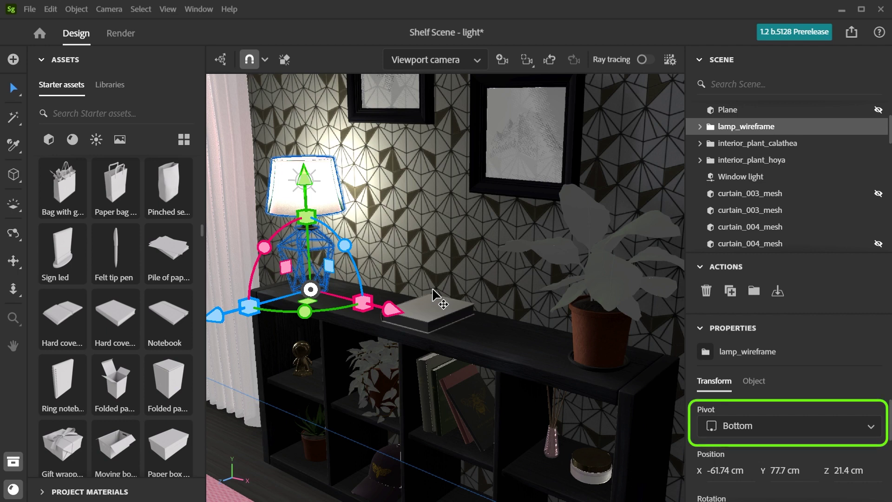
Step: Slide the hard cover book across the shelf top to X -7.78, Z 18.95 cm
click(440, 318)
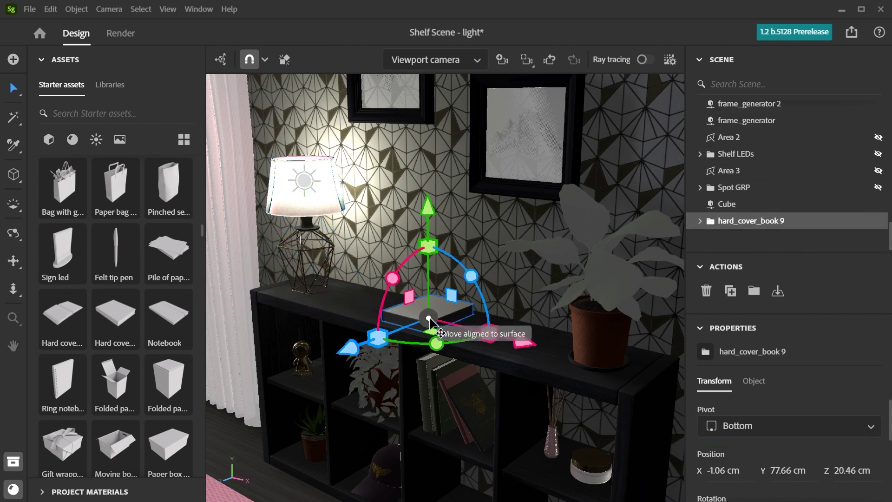
mouse_move(430, 320)
mouse_down()
mouse_move(355, 313)
mouse_move(324, 385)
mouse_move(334, 343)
mouse_move(398, 308)
mouse_move(442, 246)
mouse_move(415, 317)
mouse_move(305, 418)
mouse_move(404, 464)
mouse_move(542, 414)
mouse_move(537, 308)
mouse_move(482, 273)
mouse_move(385, 299)
mouse_move(428, 324)
mouse_up()
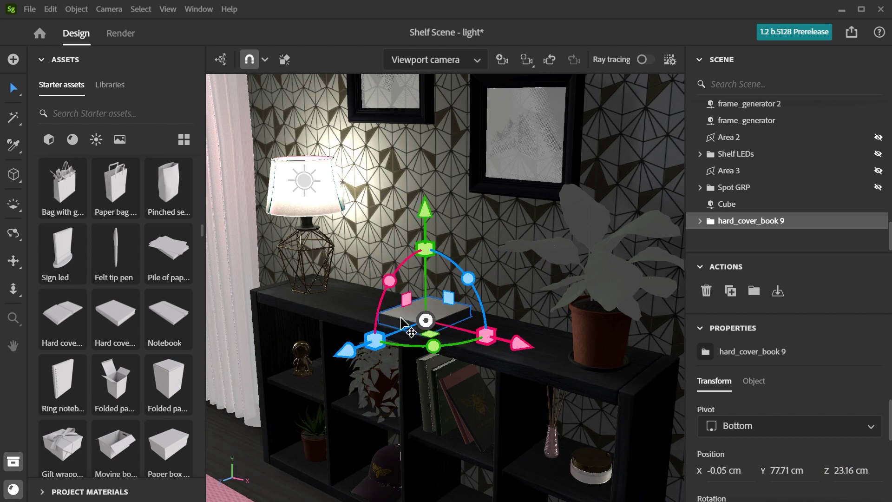
mouse_move(403, 322)
ctrl+mouse_down()
mouse_move(295, 339)
mouse_move(314, 447)
mouse_move(499, 476)
mouse_move(538, 394)
mouse_move(454, 323)
mouse_move(393, 315)
ctrl+mouse_up()
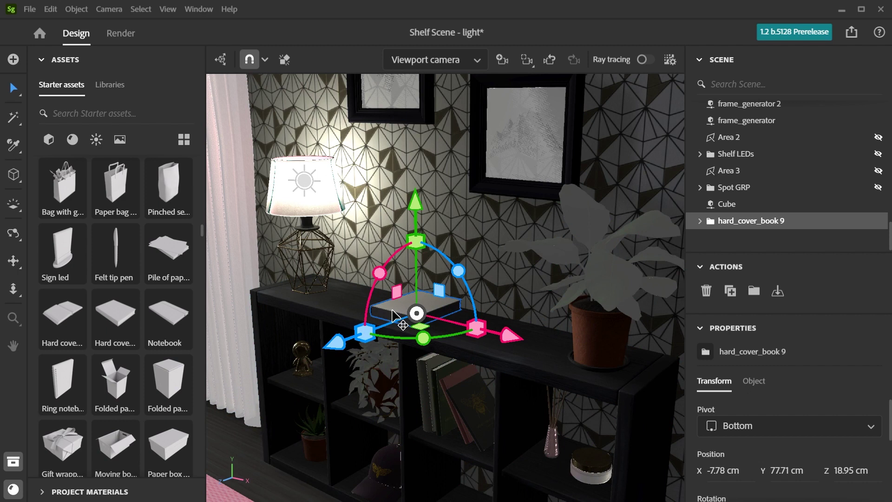
Step: Shift the book left, snap its rotation to 45°, and lift it above the shelf
mouse_move(511, 335)
mouse_down()
mouse_move(577, 354)
mouse_move(447, 319)
mouse_move(496, 331)
mouse_up()
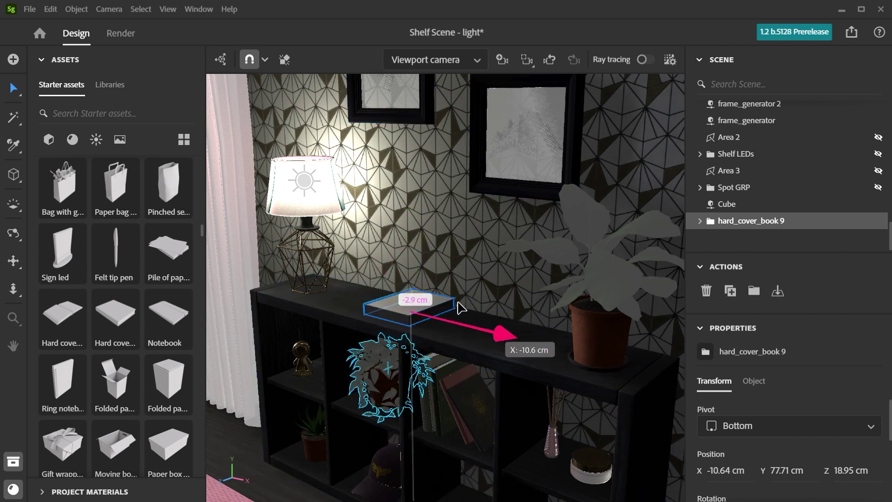
drag(375, 275, 356, 315)
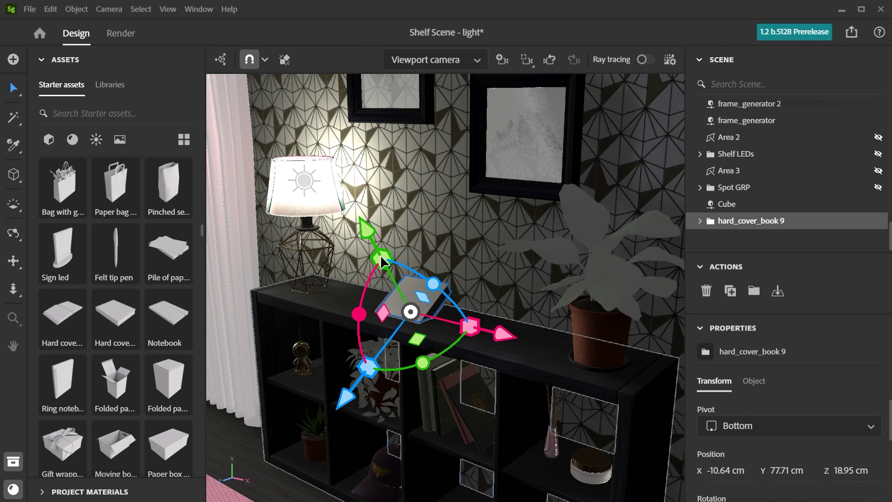
mouse_move(381, 261)
mouse_down()
mouse_move(356, 222)
mouse_move(390, 264)
mouse_up()
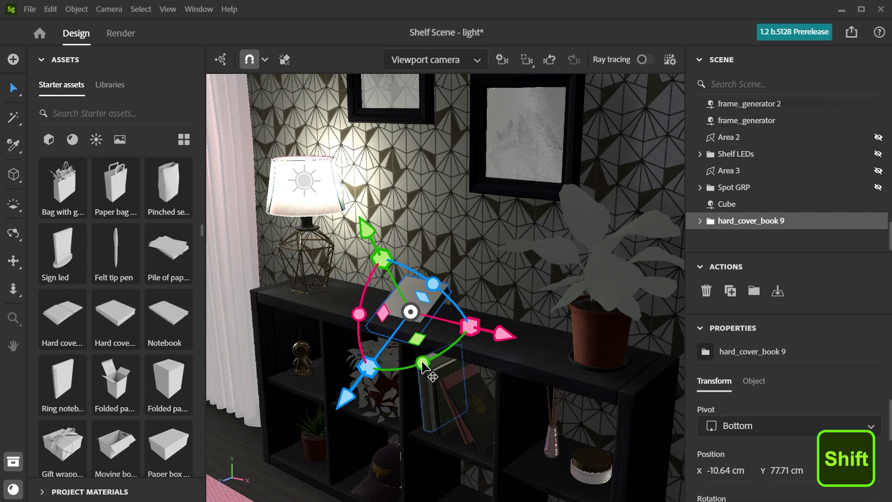
shift+drag(423, 365, 481, 309)
shift+drag(382, 259, 349, 200)
Step: Nudge the book along X and Z, and switch the transform space to World
drag(507, 254, 526, 239)
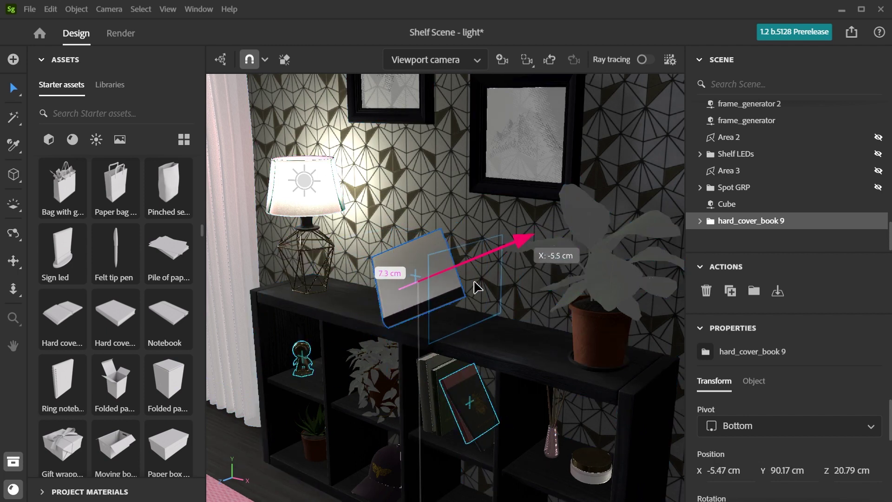
mouse_move(440, 364)
mouse_down()
mouse_move(456, 430)
mouse_move(445, 368)
mouse_up()
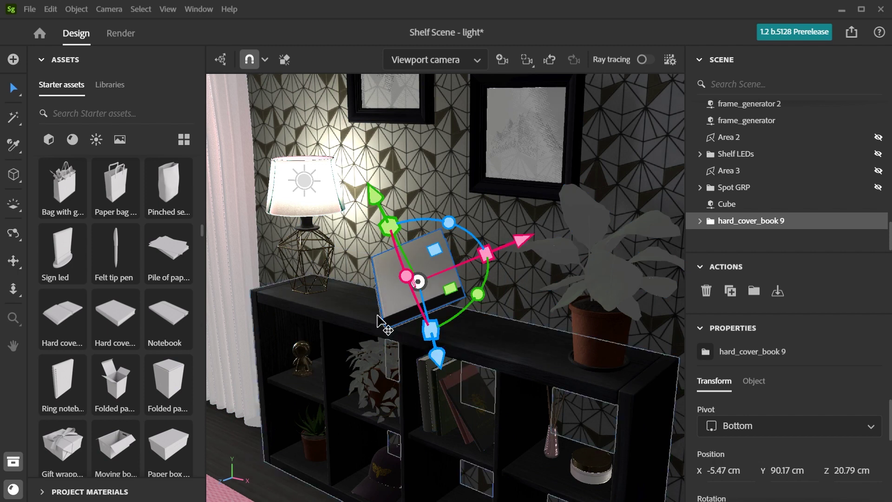
click(12, 91)
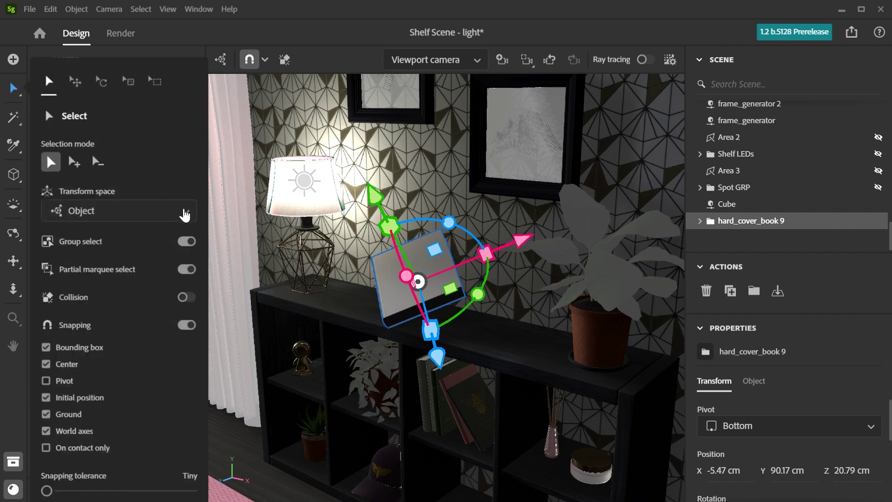
click(181, 212)
click(170, 237)
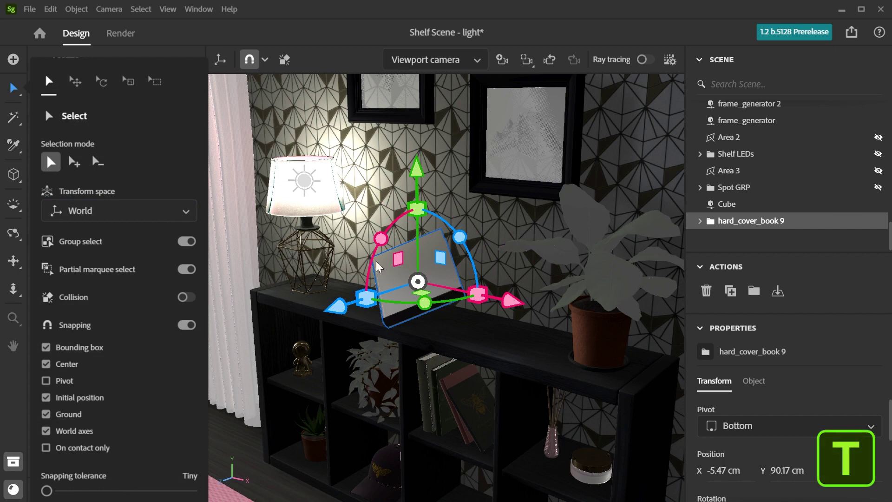
key(t)
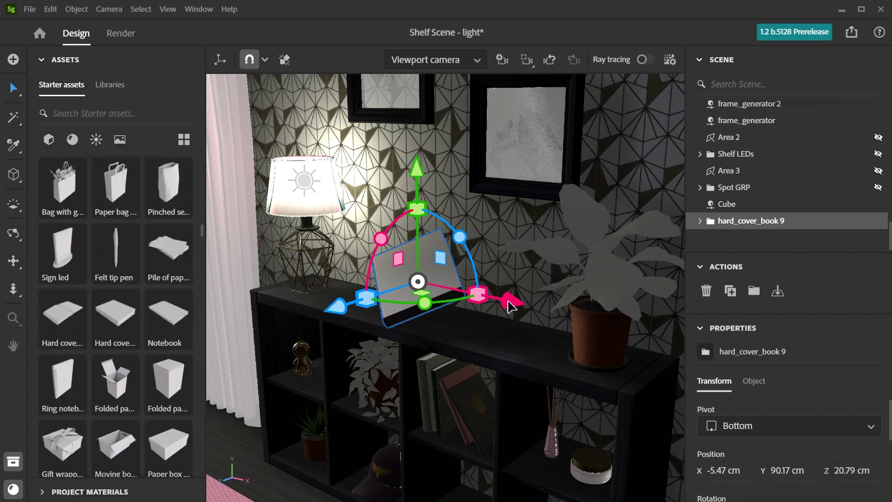
Step: Move the book sideways to X -12.42 cm and raise it above the shelf
drag(511, 307, 478, 304)
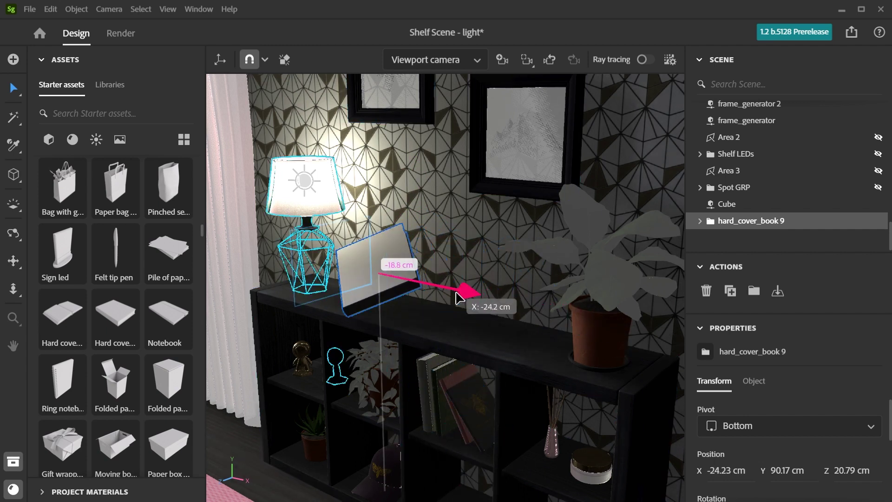
mouse_move(457, 296)
mouse_down()
mouse_move(486, 303)
mouse_move(472, 287)
mouse_up()
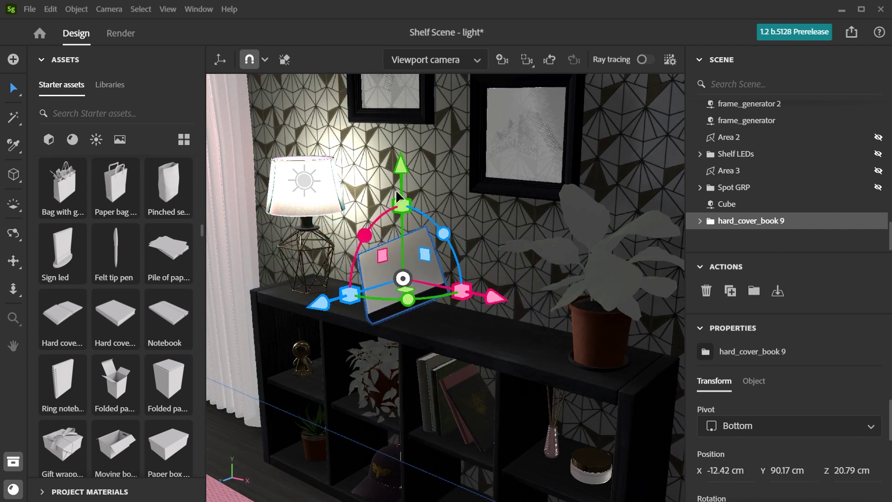
mouse_move(400, 171)
mouse_down()
mouse_move(400, 114)
mouse_move(397, 189)
mouse_move(397, 154)
mouse_move(398, 161)
mouse_up()
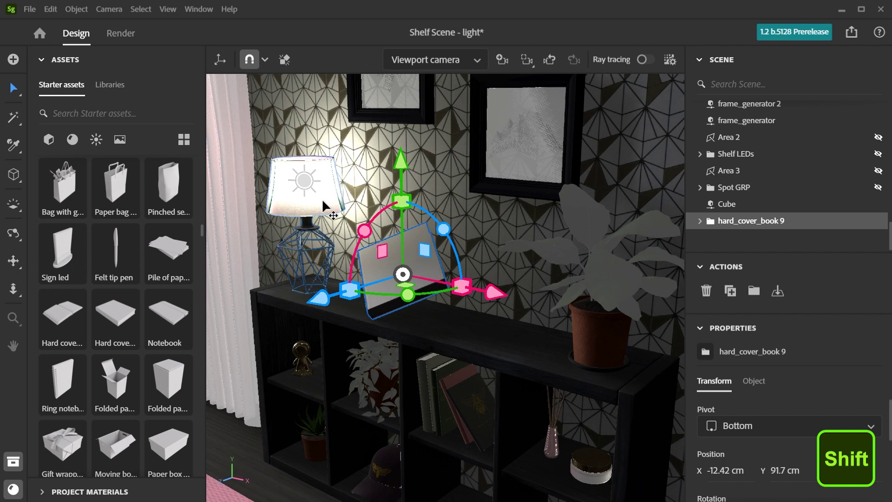
Step: Select the lamp, then the plant, expand its meshes, and pick the pot and a leaf
shift+click(323, 201)
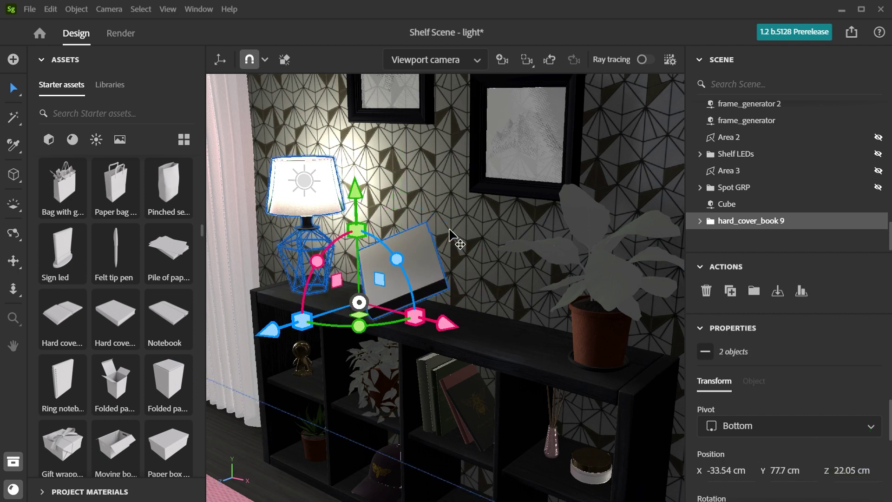
click(593, 326)
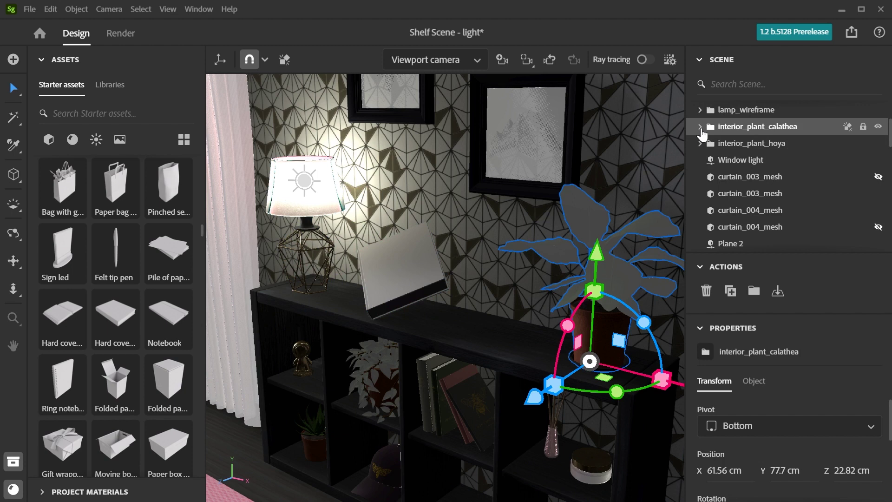
click(700, 128)
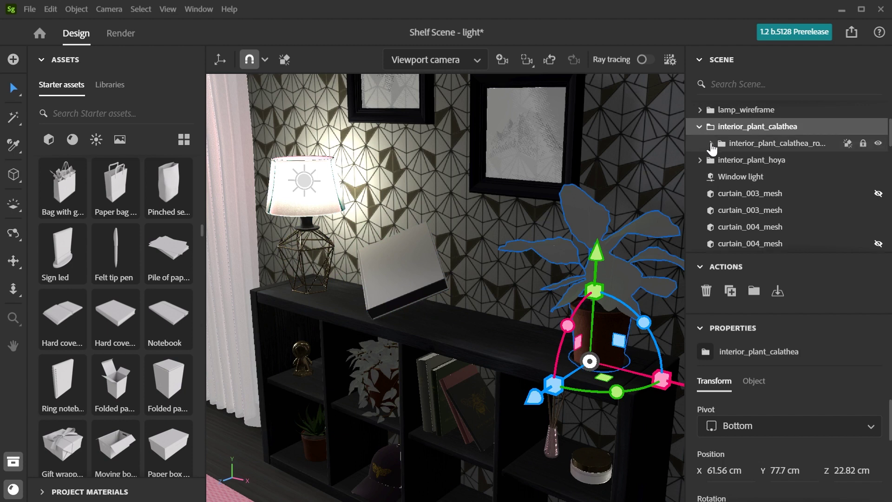
click(711, 144)
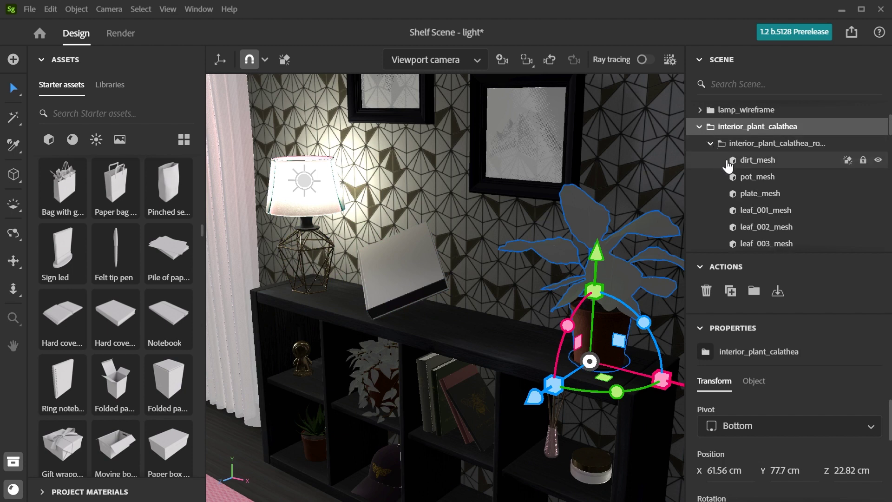
click(745, 181)
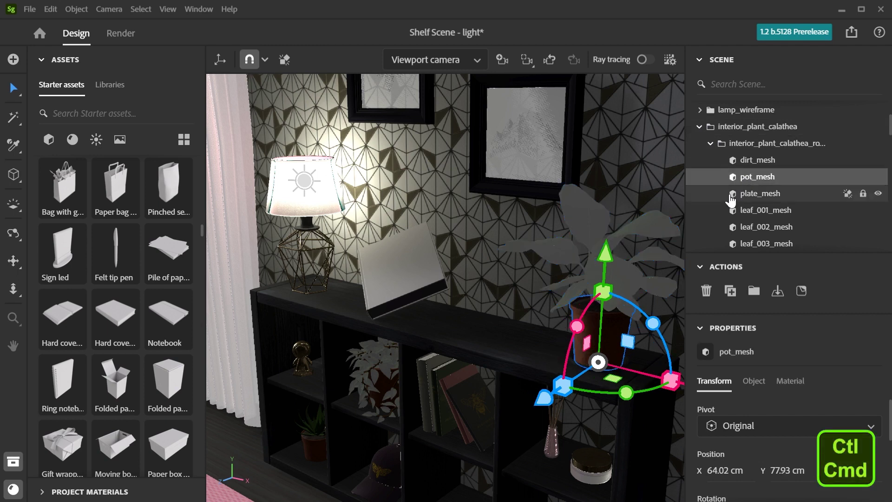
key(ctrl)
ctrl+click(628, 281)
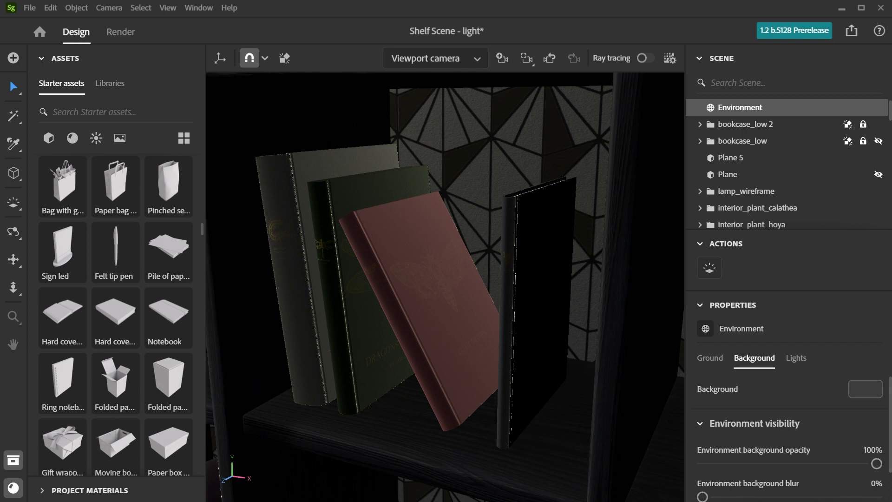
Step: Enable viewport collision and switch on Collision for hard_cover_book 8 in its Object settings
click(285, 59)
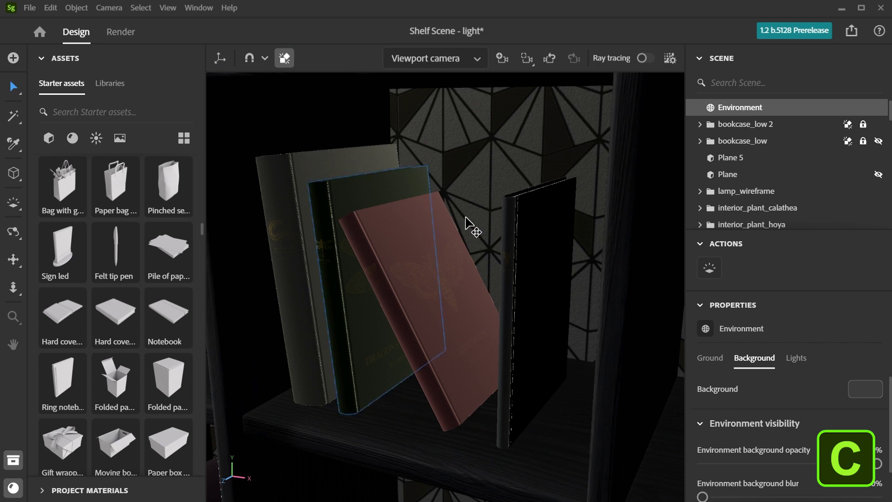
click(523, 269)
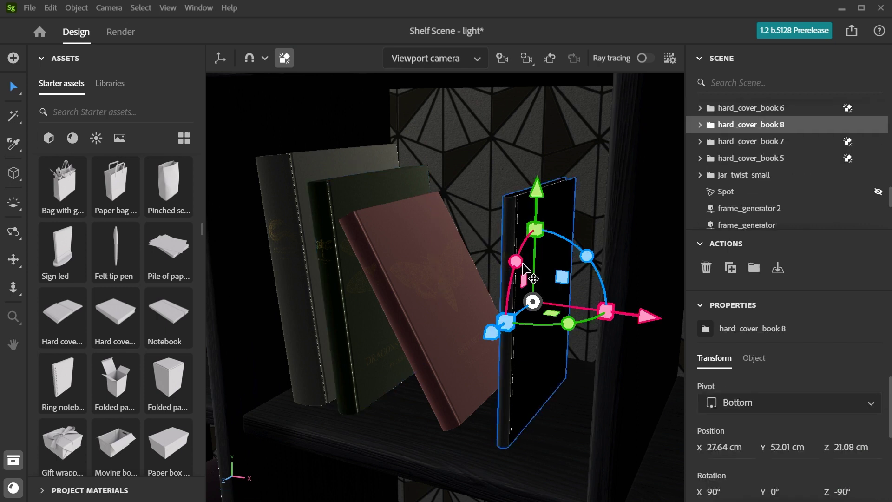
click(747, 365)
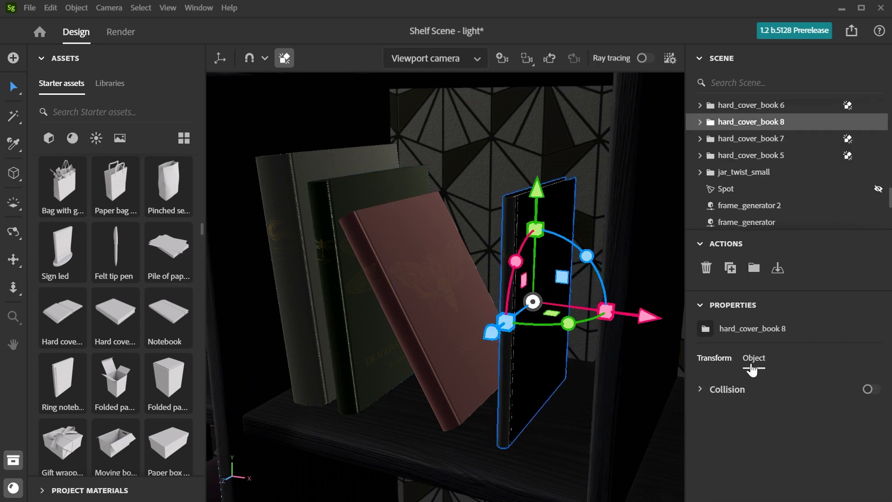
click(868, 392)
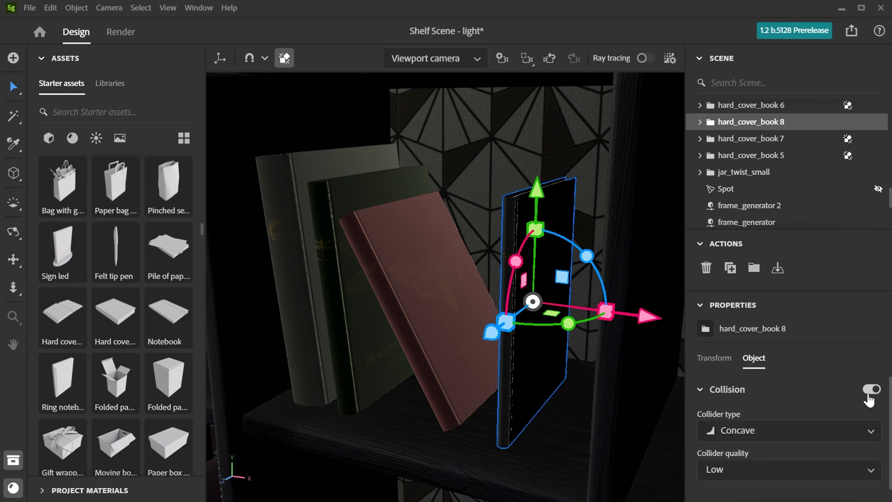
Step: Tilt the black book and slide it to lean against the red book
drag(647, 317, 617, 311)
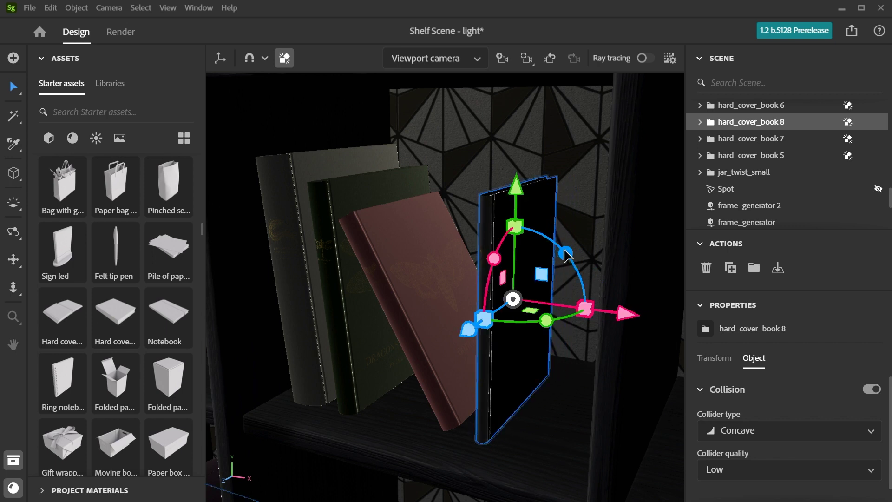
mouse_move(565, 255)
mouse_down()
mouse_move(523, 227)
mouse_move(576, 265)
mouse_up()
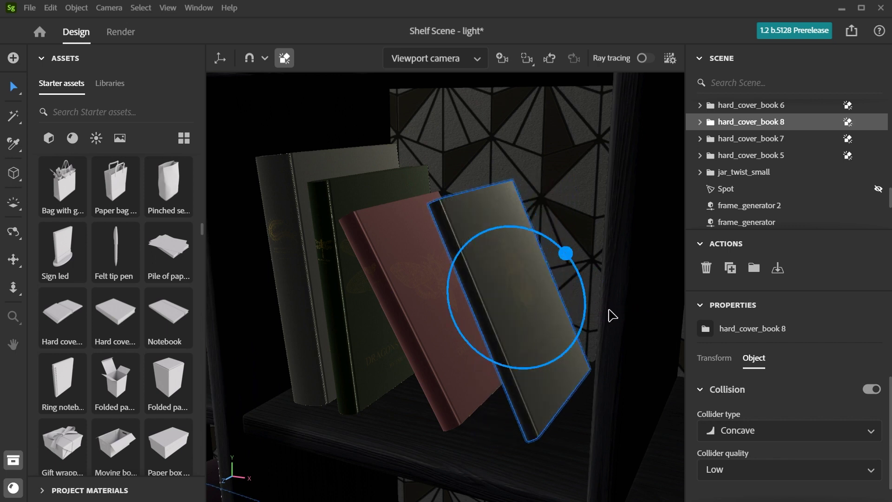
drag(623, 313, 466, 238)
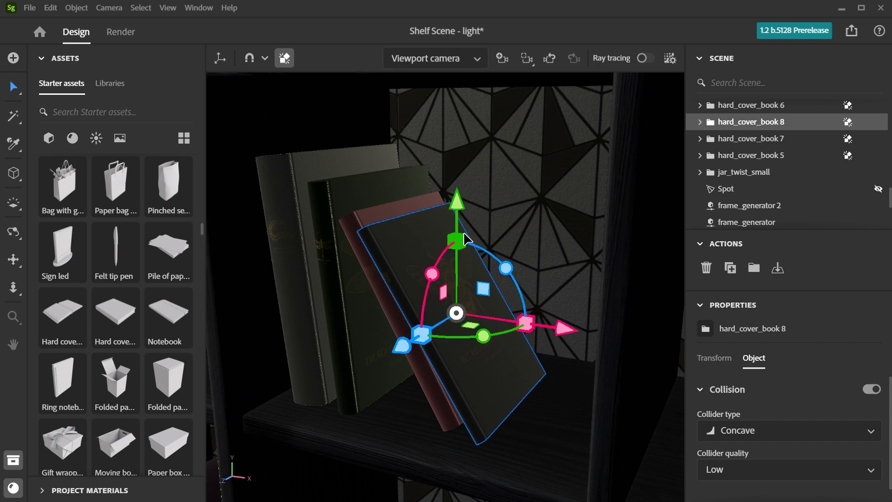